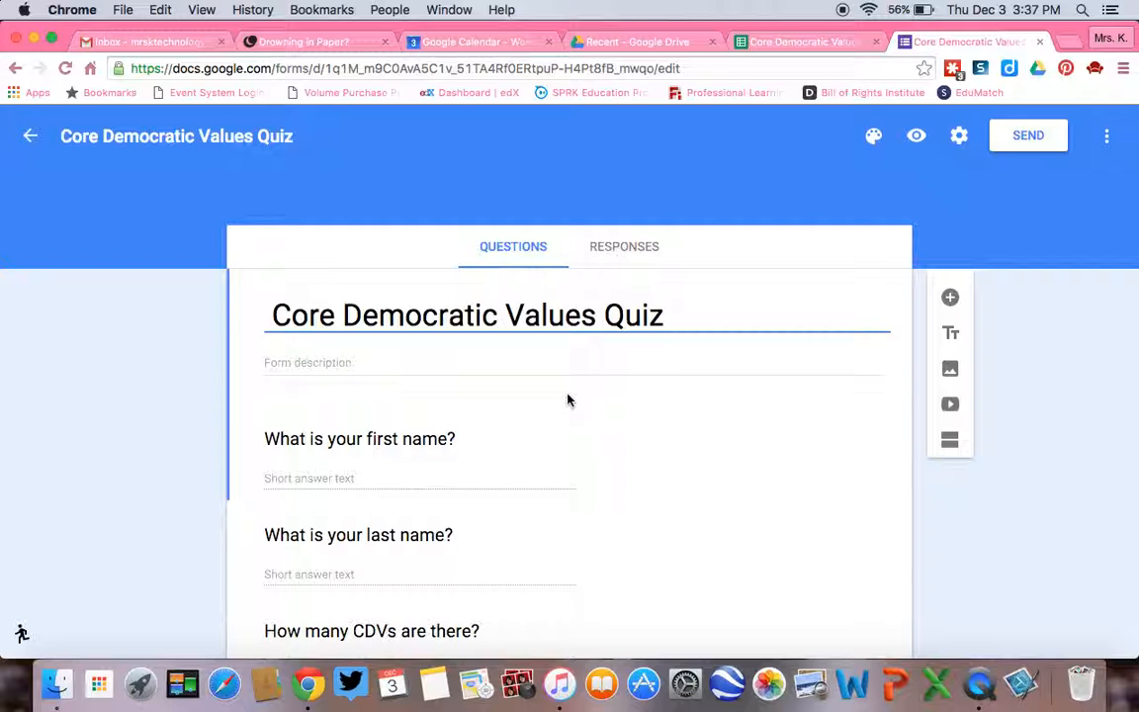
- Review the quiz's response summary, including the answer chart for the CDV question, and open the responses spreadsheet
left_click(624, 253)
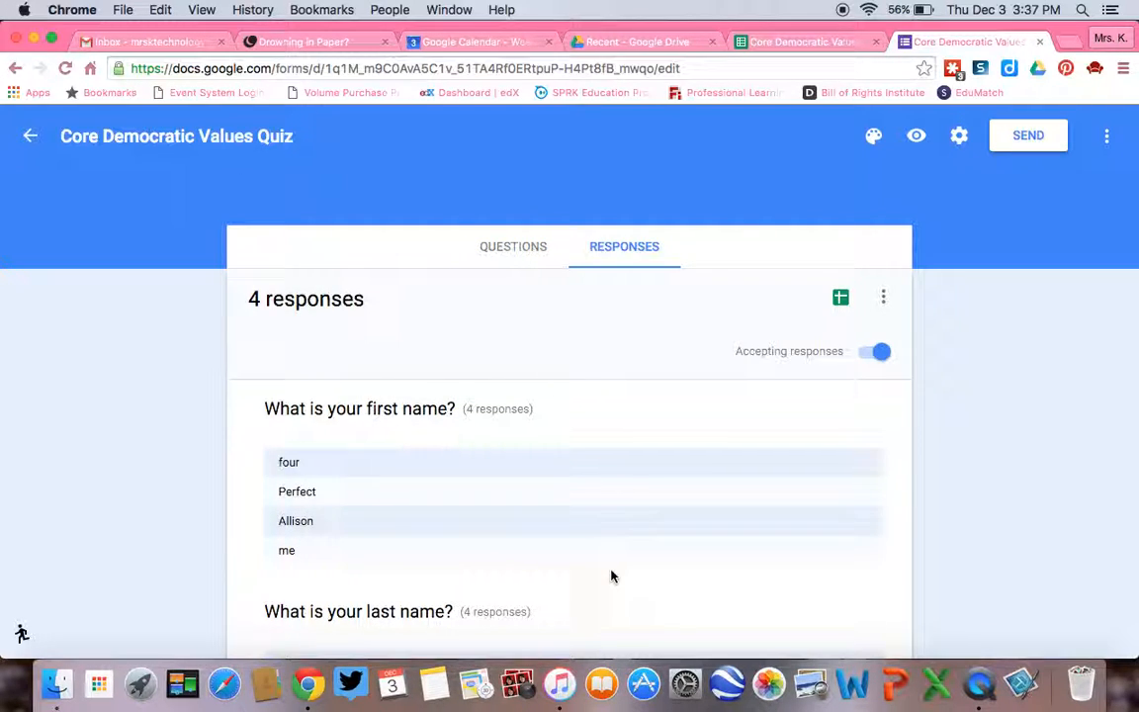
scroll(610, 577, "down", 5)
scroll(611, 576, "down", 2)
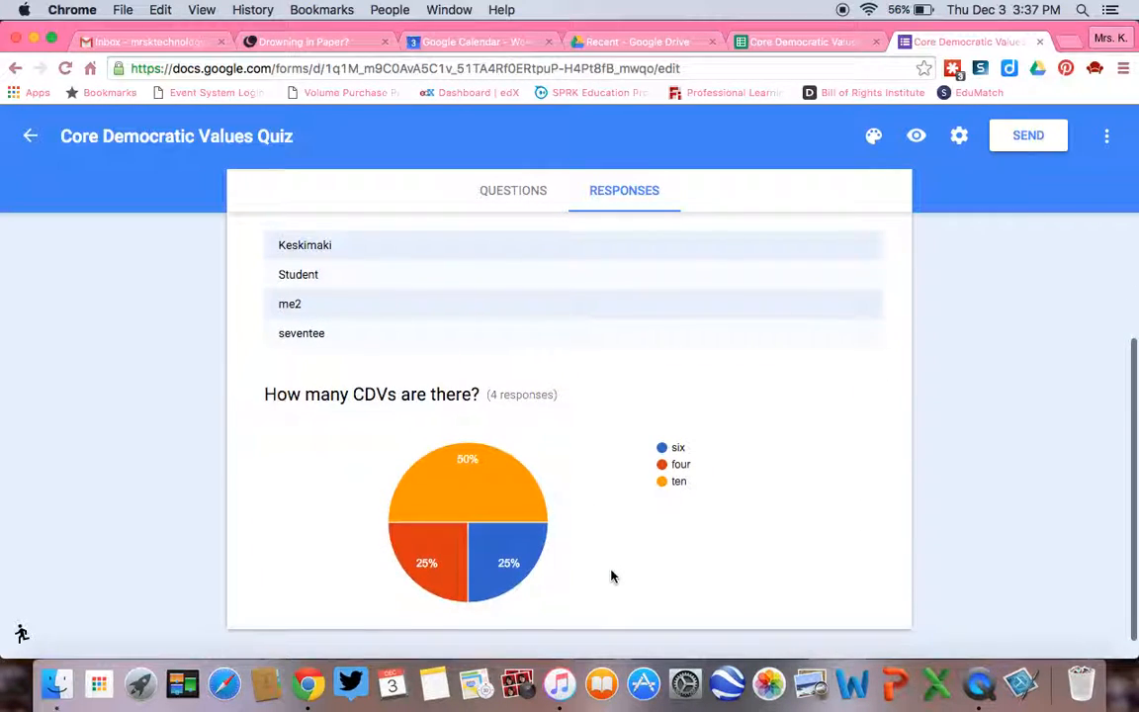
scroll(610, 583, "up", 3)
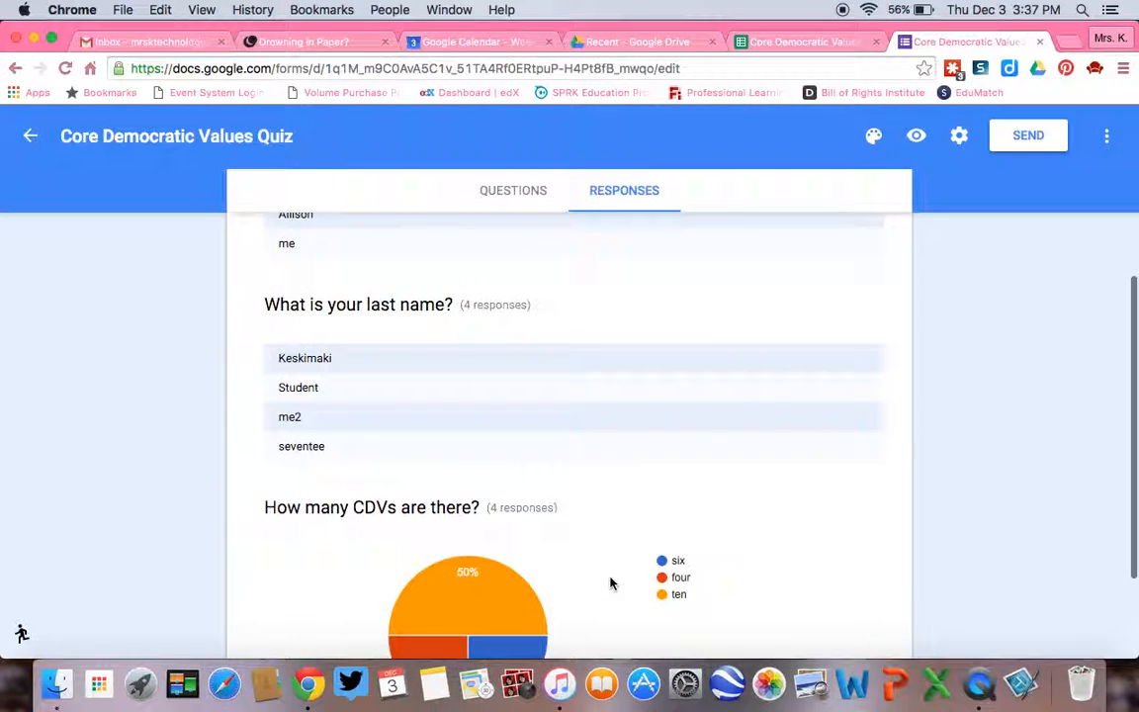
scroll(645, 406, "up", 2)
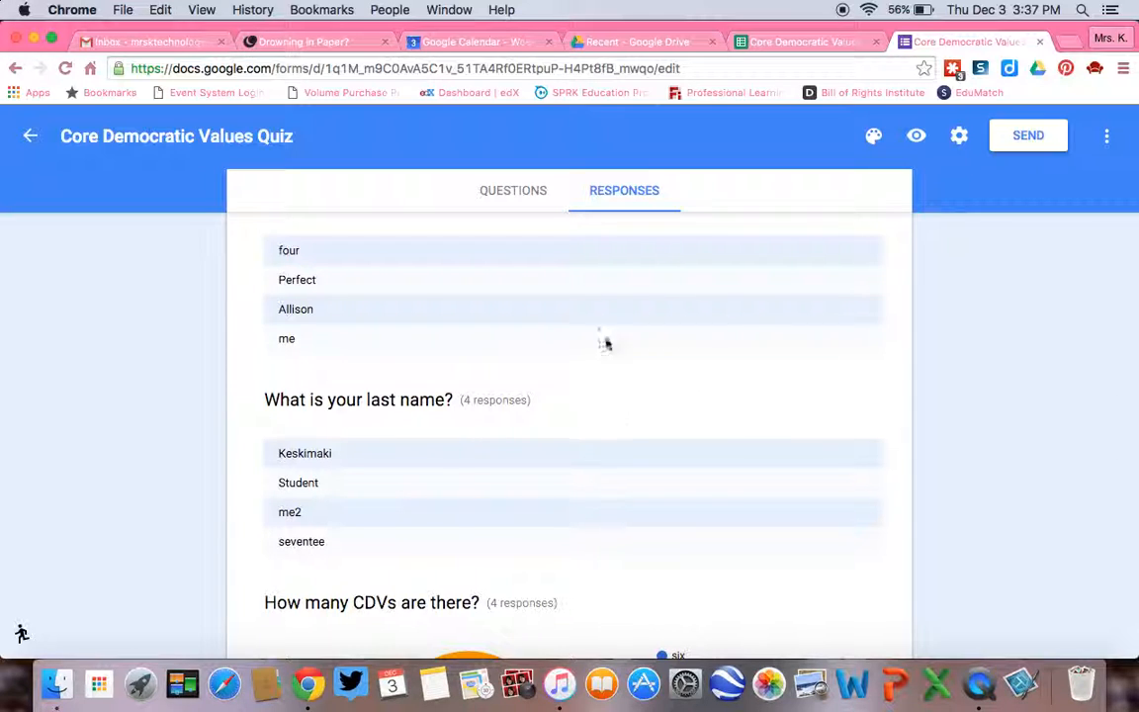
scroll(583, 461, "down", 3)
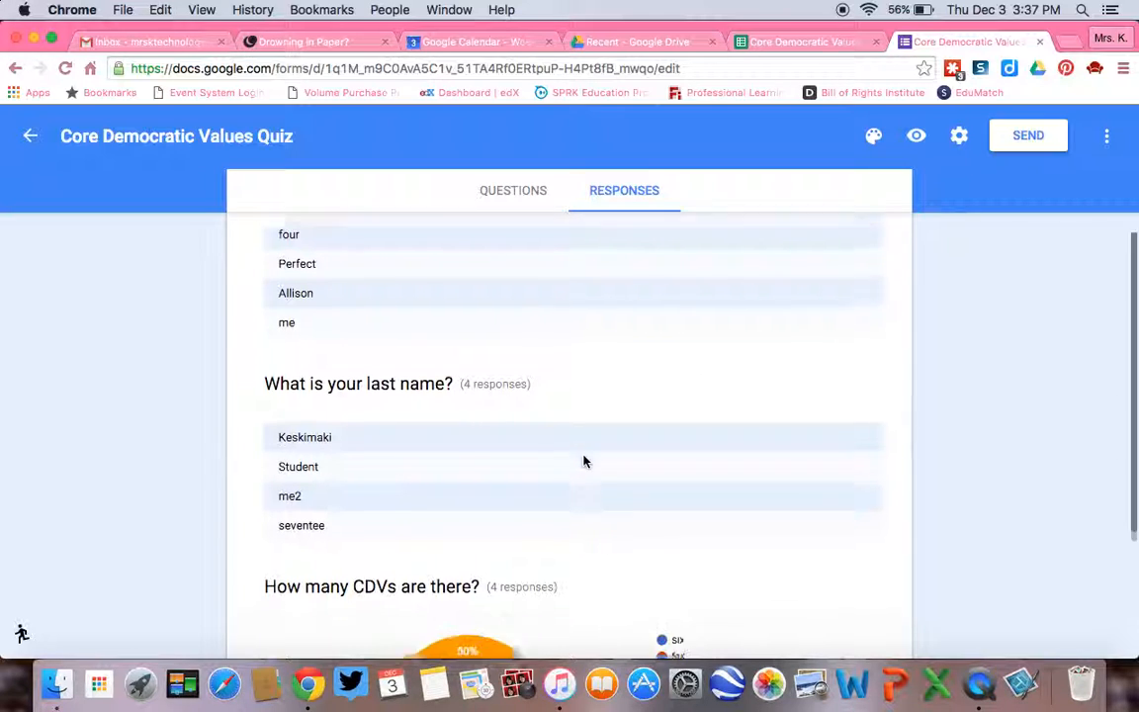
scroll(547, 603, "down", 2)
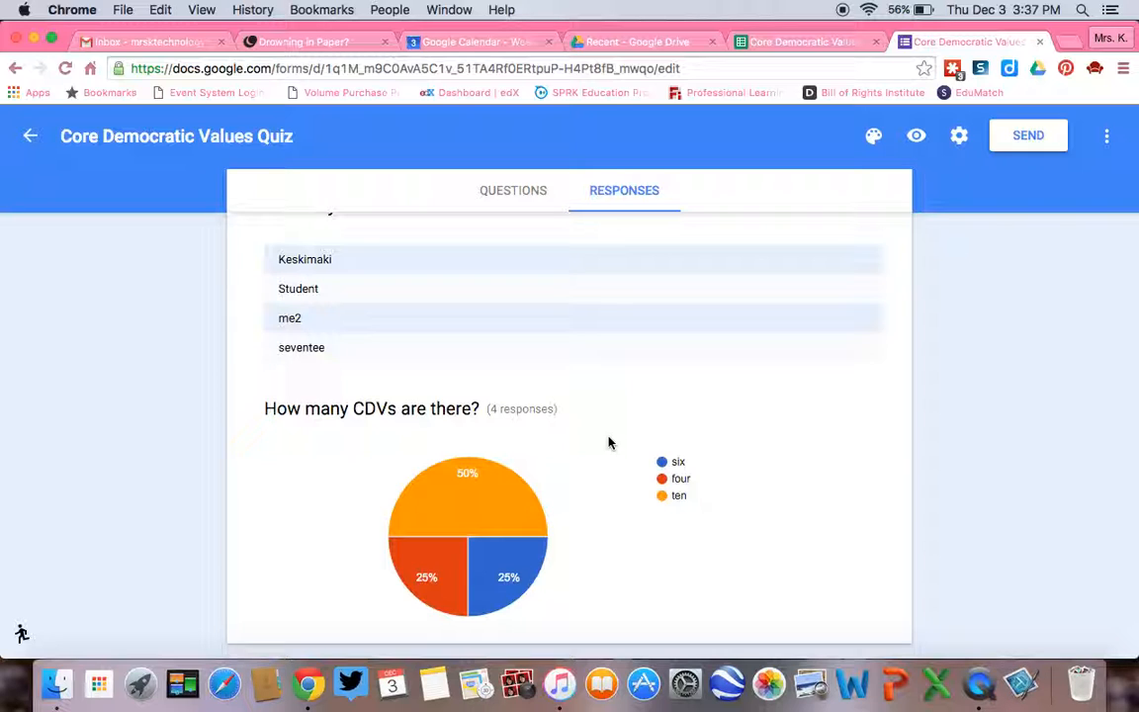
scroll(608, 443, "up", 10)
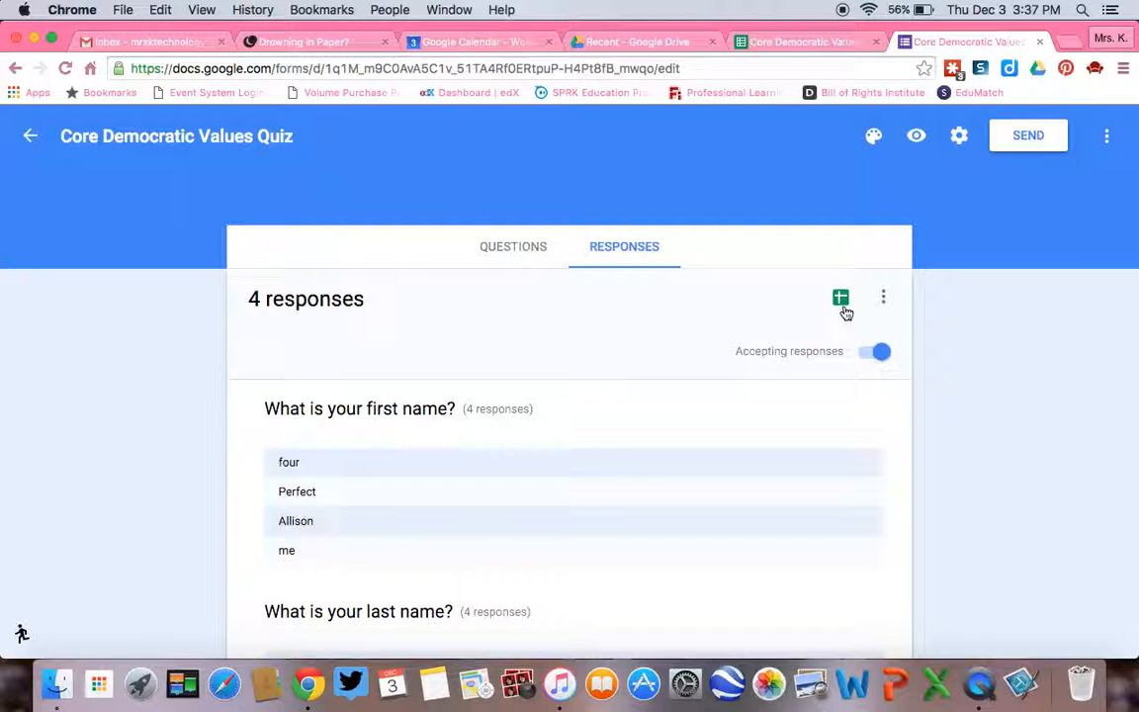
left_click(844, 310)
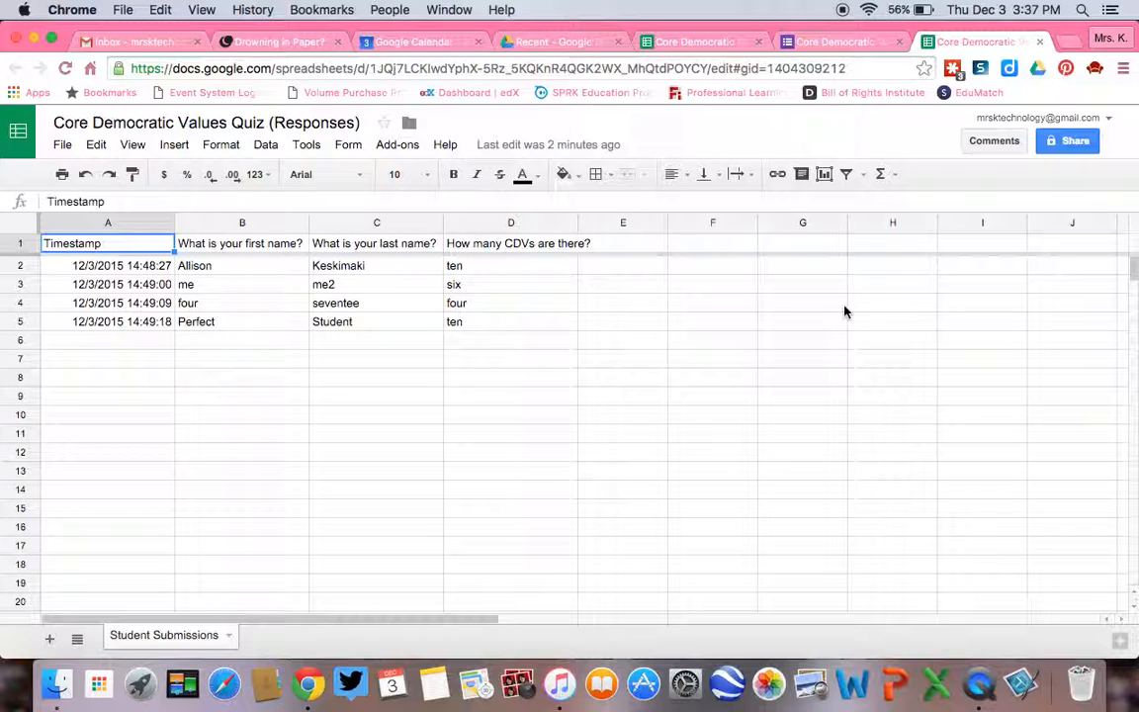
- Search the spreadsheet add-on store for Flubaroo
left_click(407, 148)
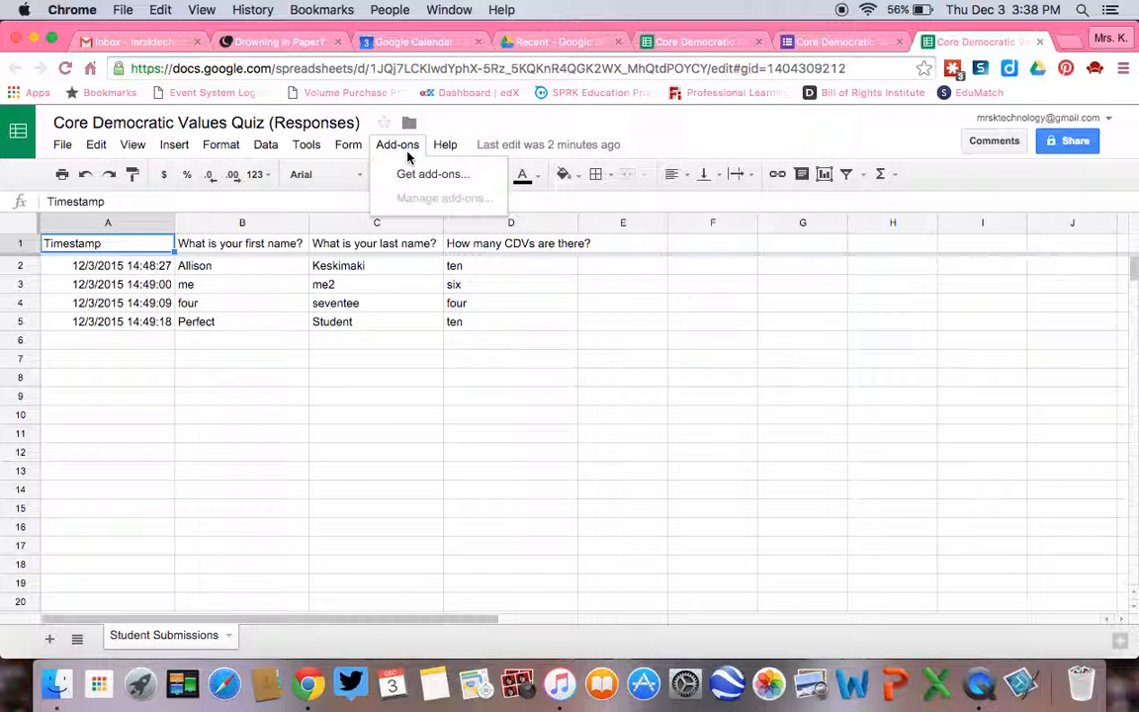
left_click(409, 175)
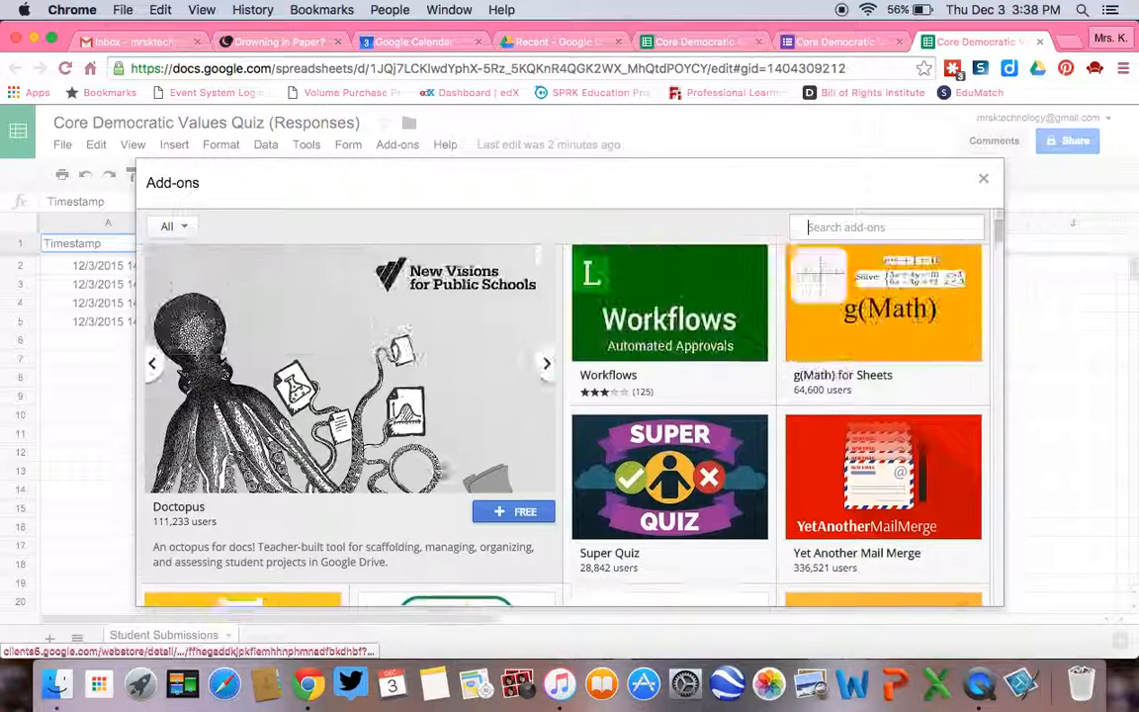
left_click(847, 227)
type("Flubar")
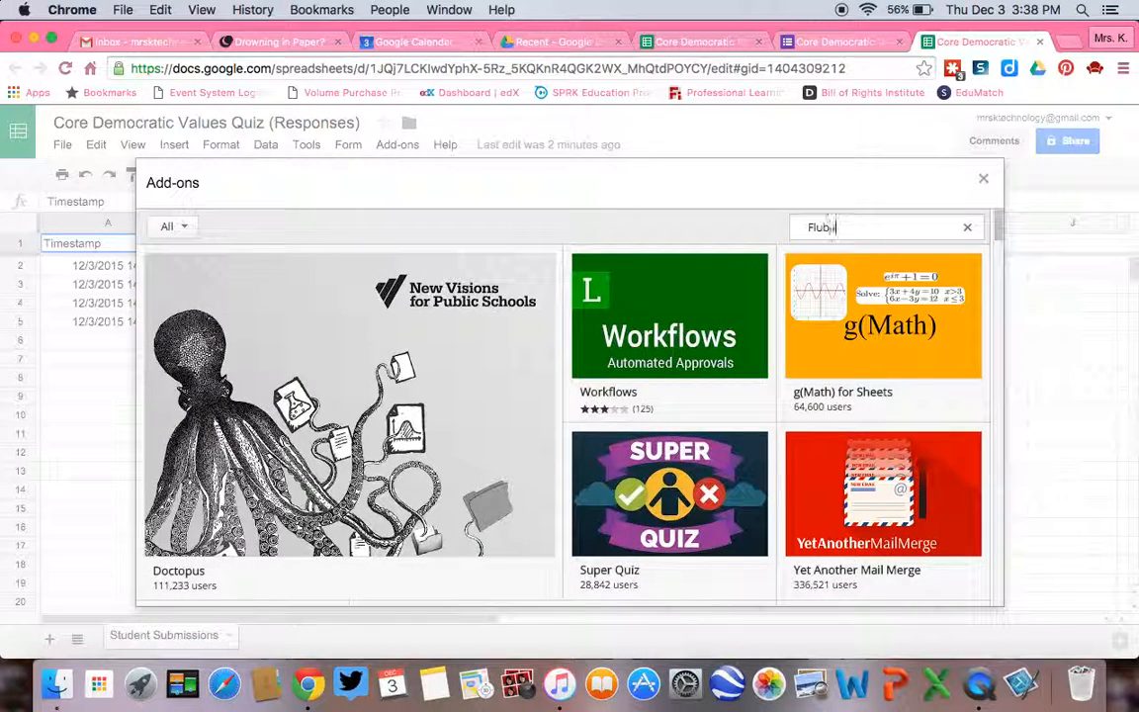
type("oo")
key("Return")
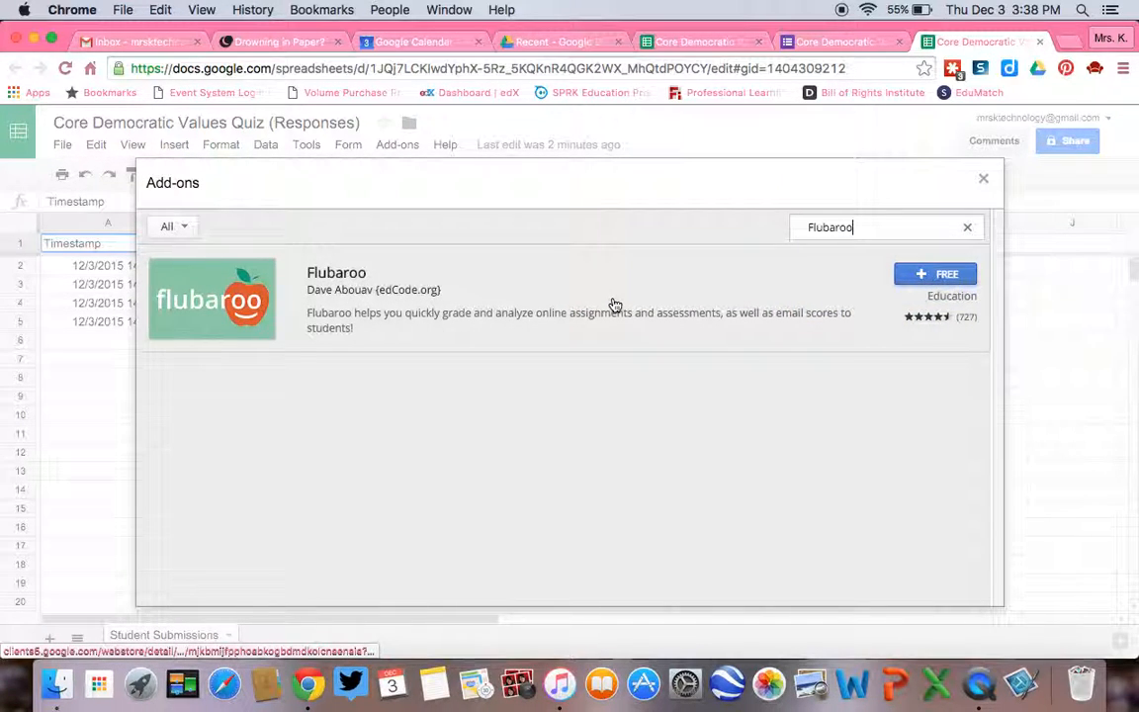
- Install the free Flubaroo add-on, grant its requested account permissions, and dismiss its introductory note
left_click(947, 276)
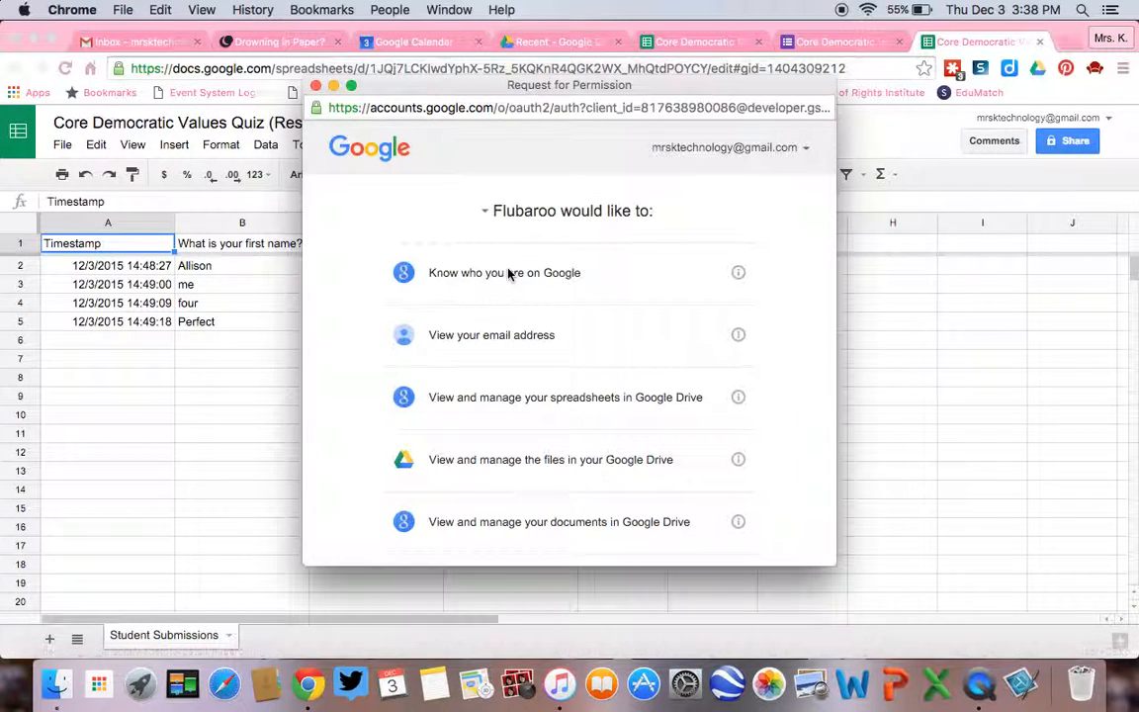
scroll(514, 274, "down", 3)
scroll(704, 285, "down", 10)
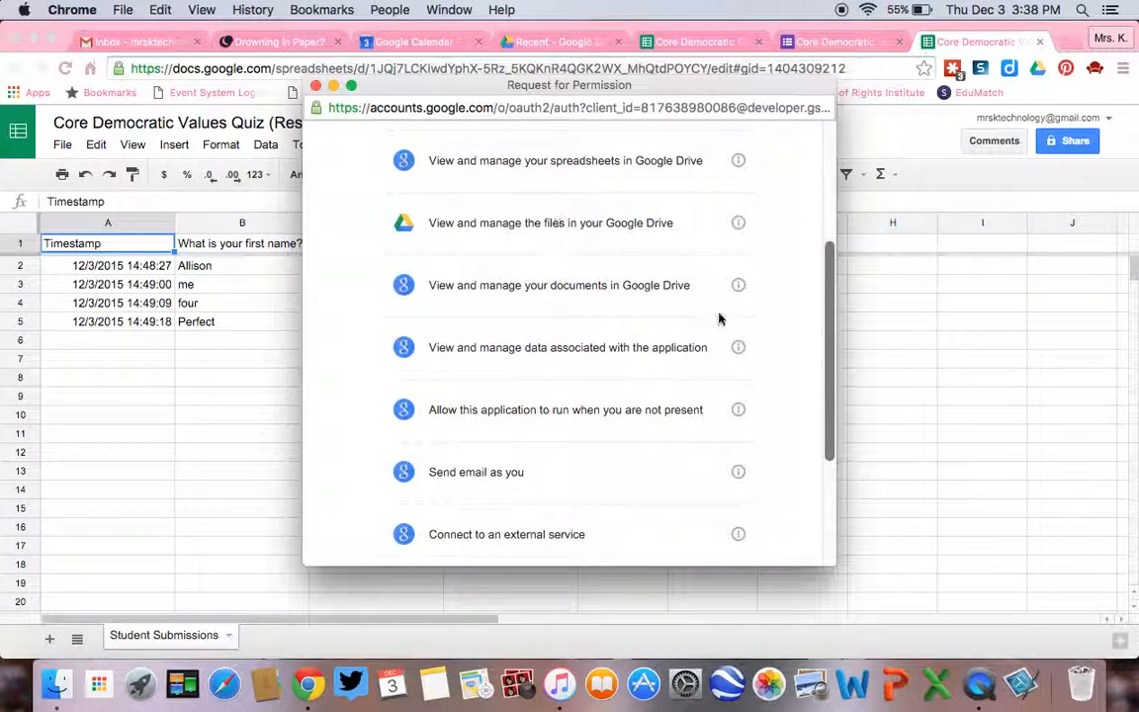
left_click(736, 530)
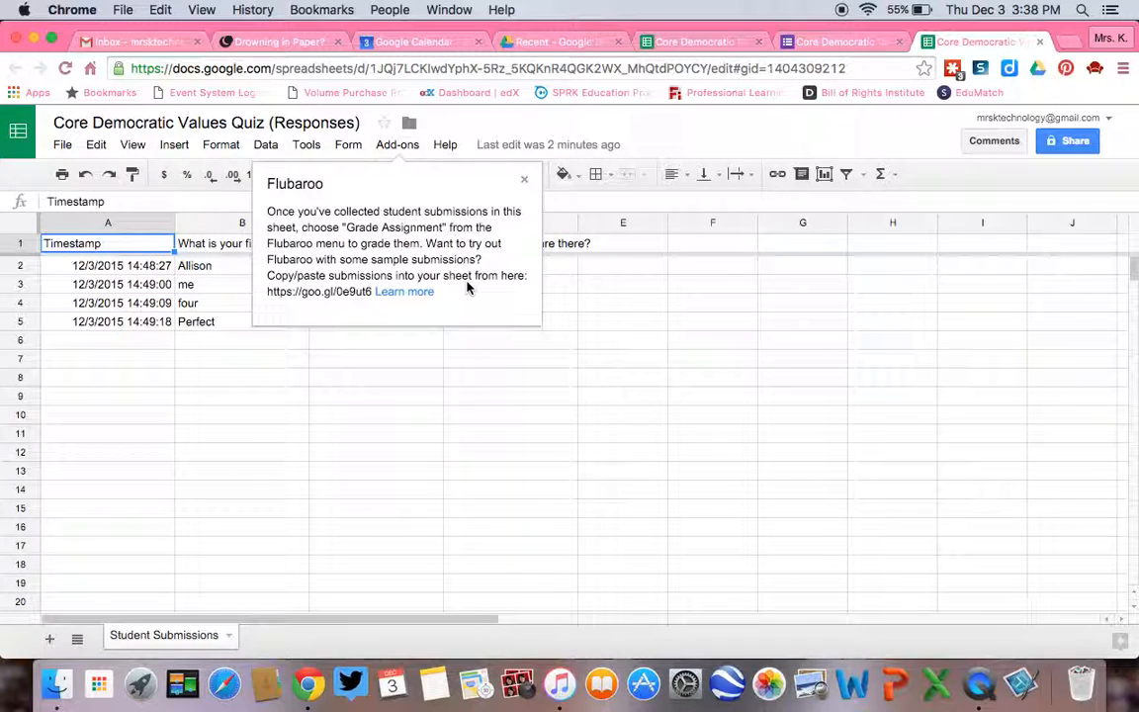
left_click(525, 183)
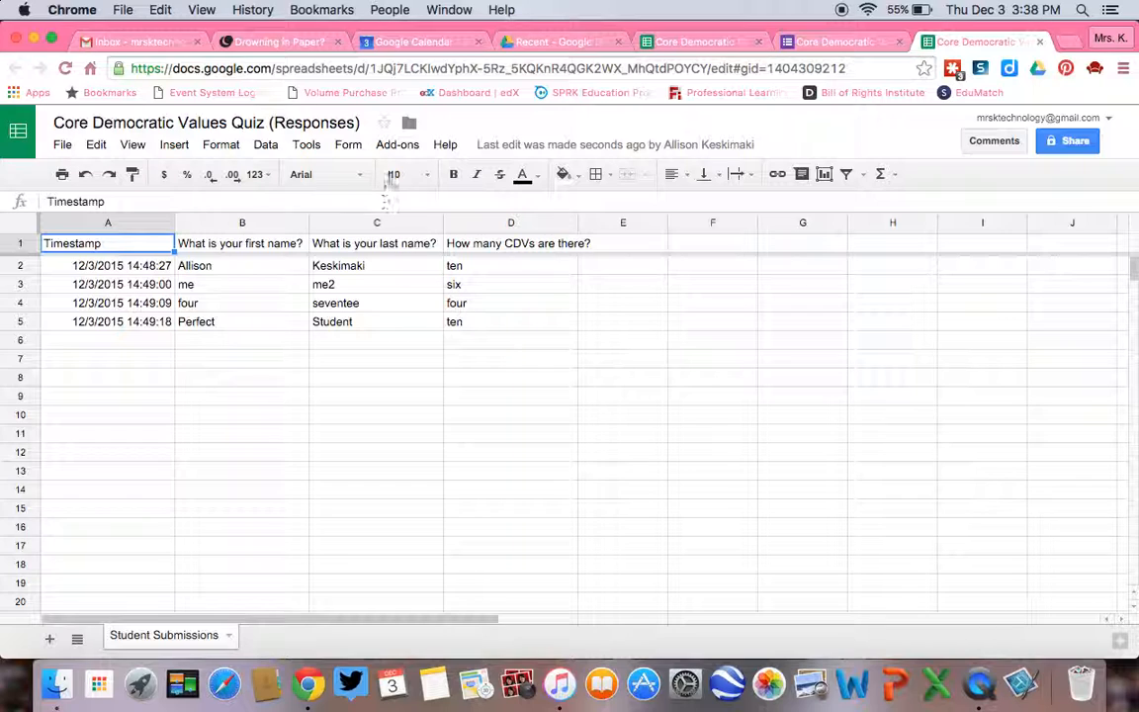
- Start Flubaroo grading, accepting Identifies Student for both name questions and Normal Grading at 1 point for the CDV question
left_click(393, 147)
mouse_move(399, 173)
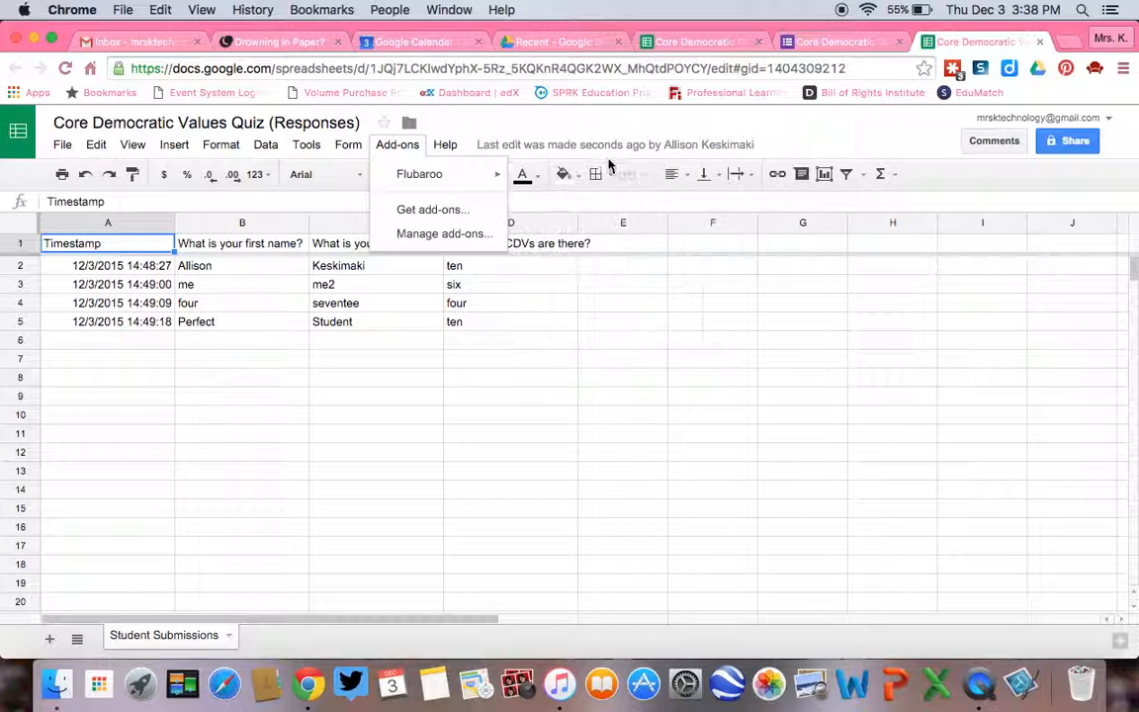
left_click(532, 183)
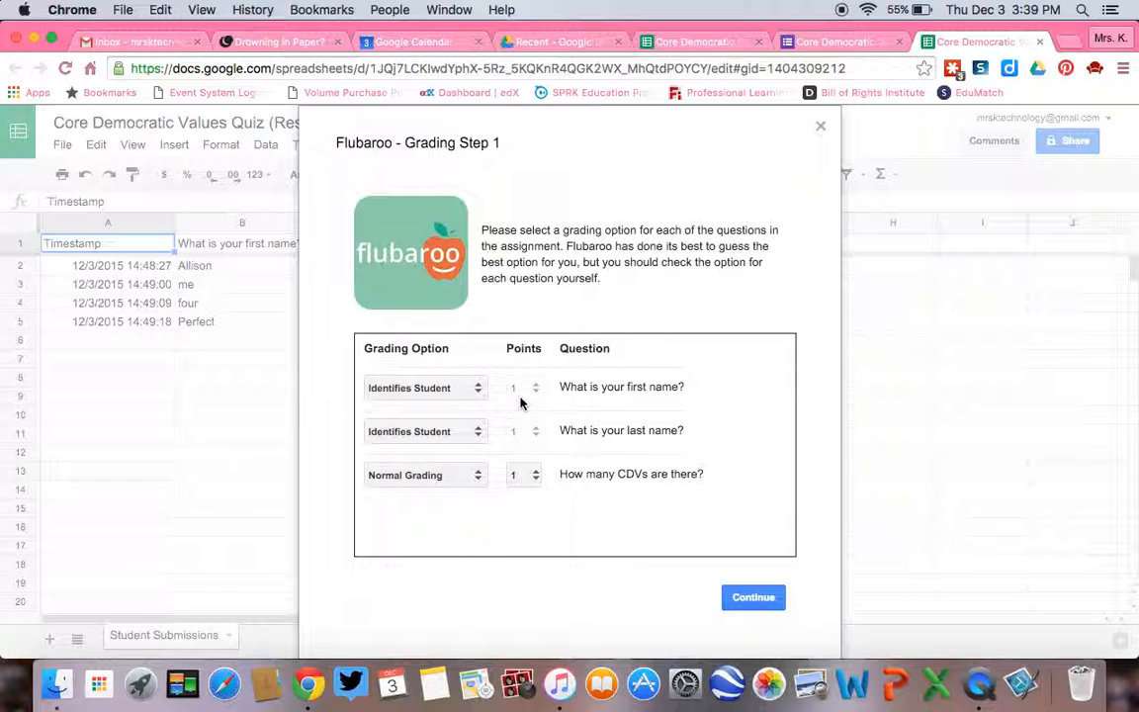
left_click(455, 397)
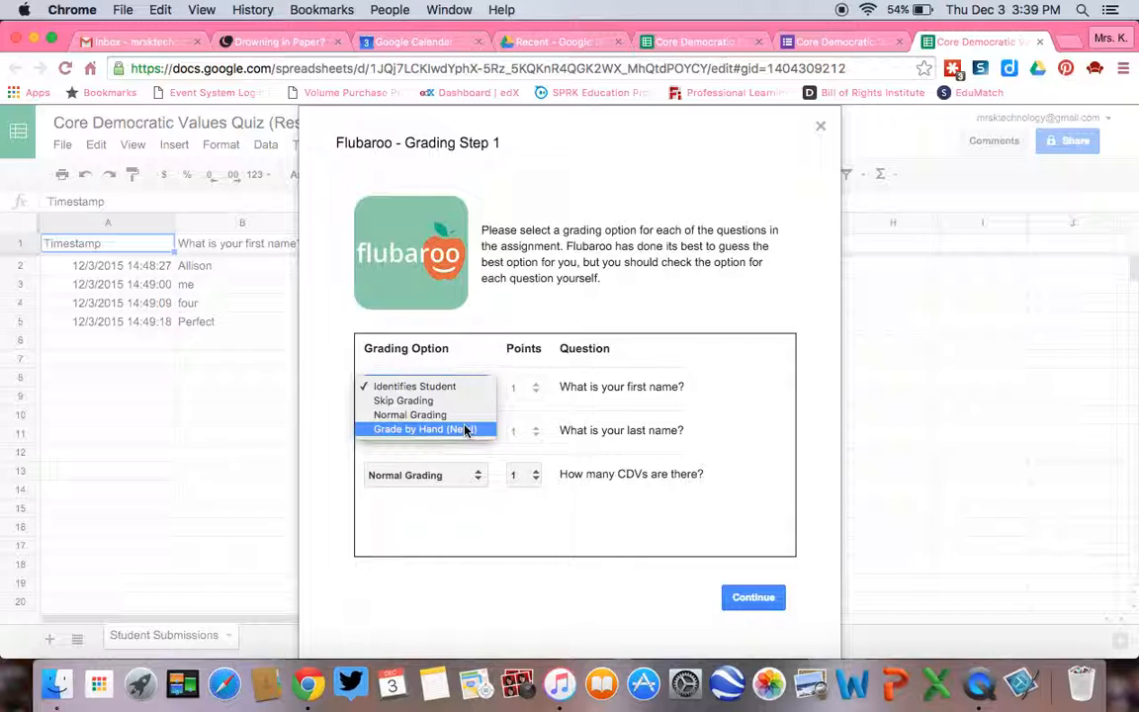
left_click(668, 399)
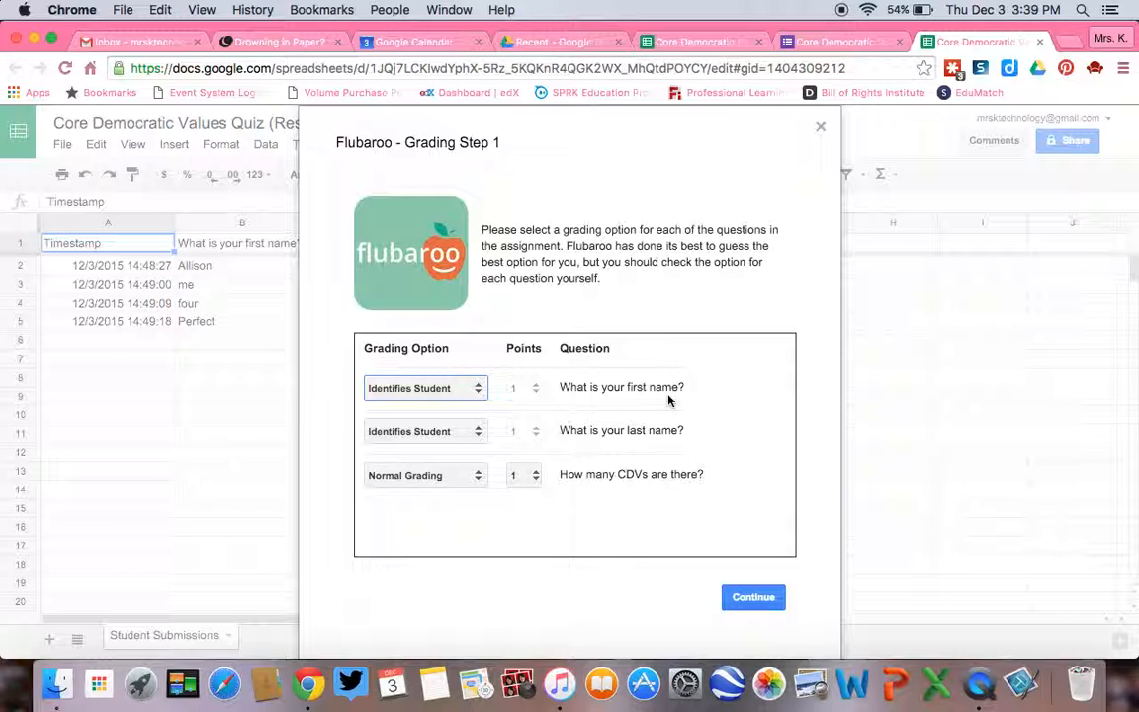
left_click(535, 476)
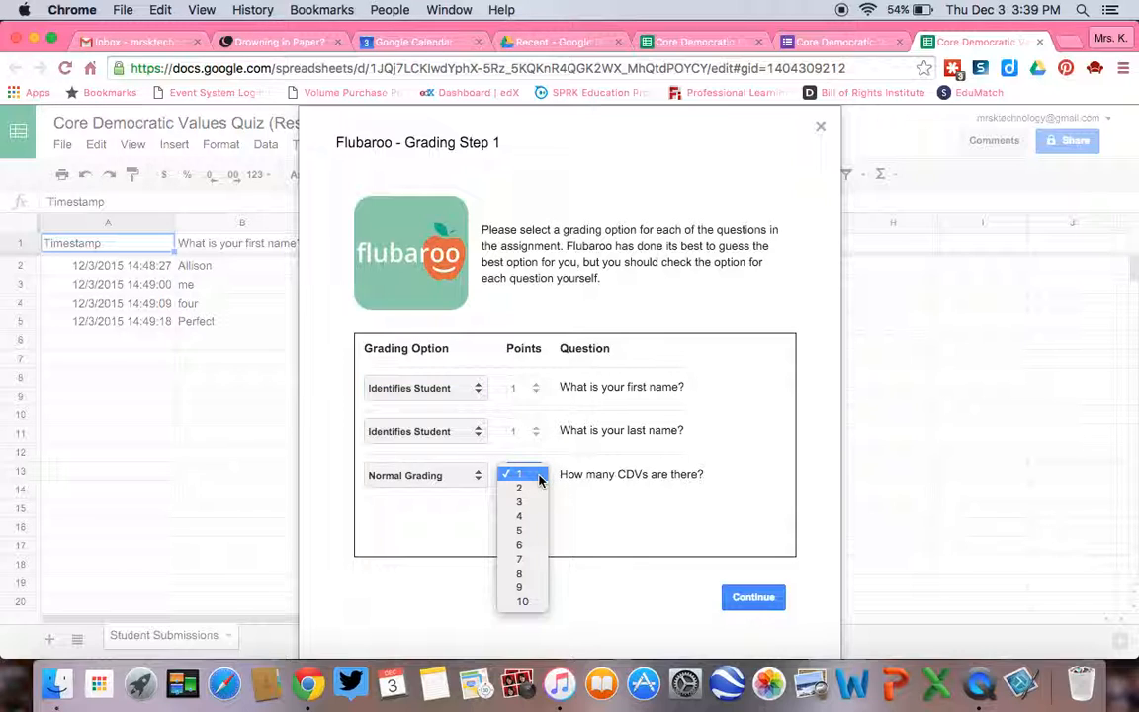
left_click(676, 535)
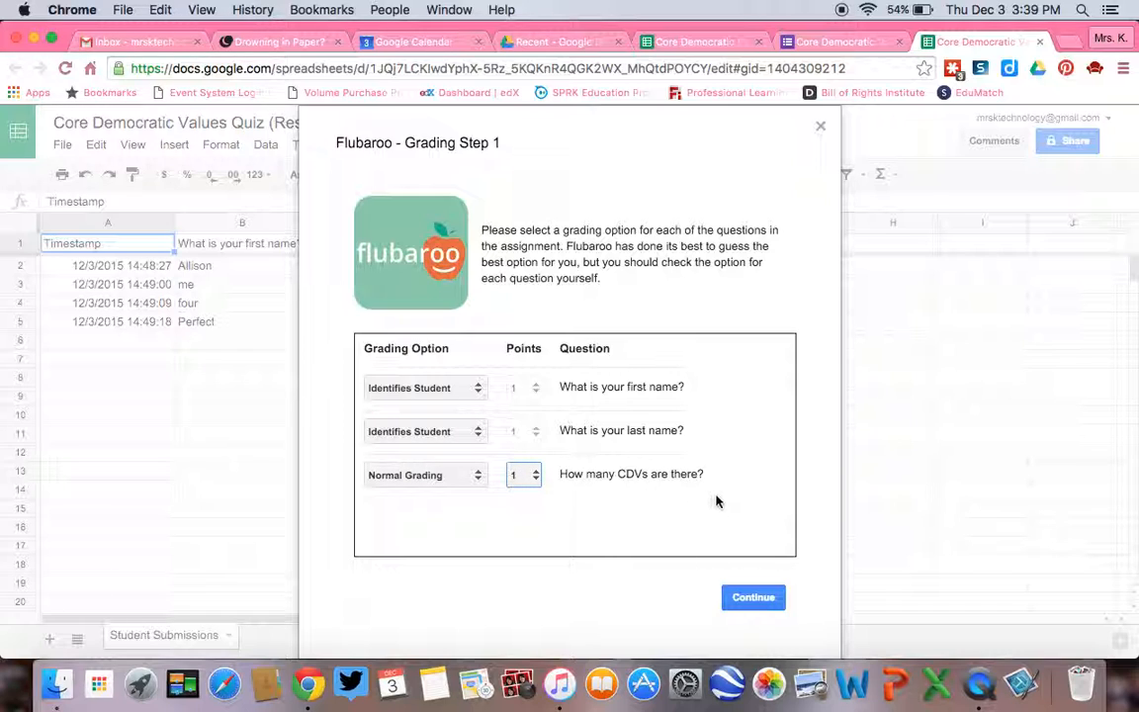
left_click(771, 589)
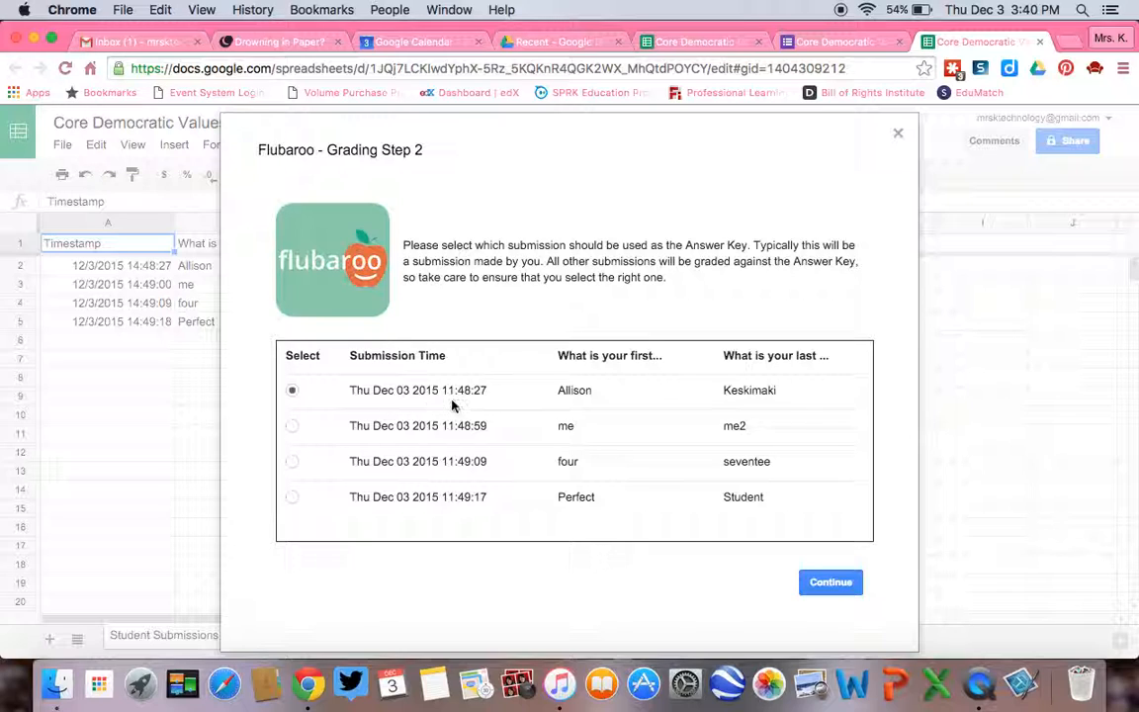
- Grade the quiz using the earliest submission as the answer key, and compare the Student Submissions and Grades sheets
left_click(808, 579)
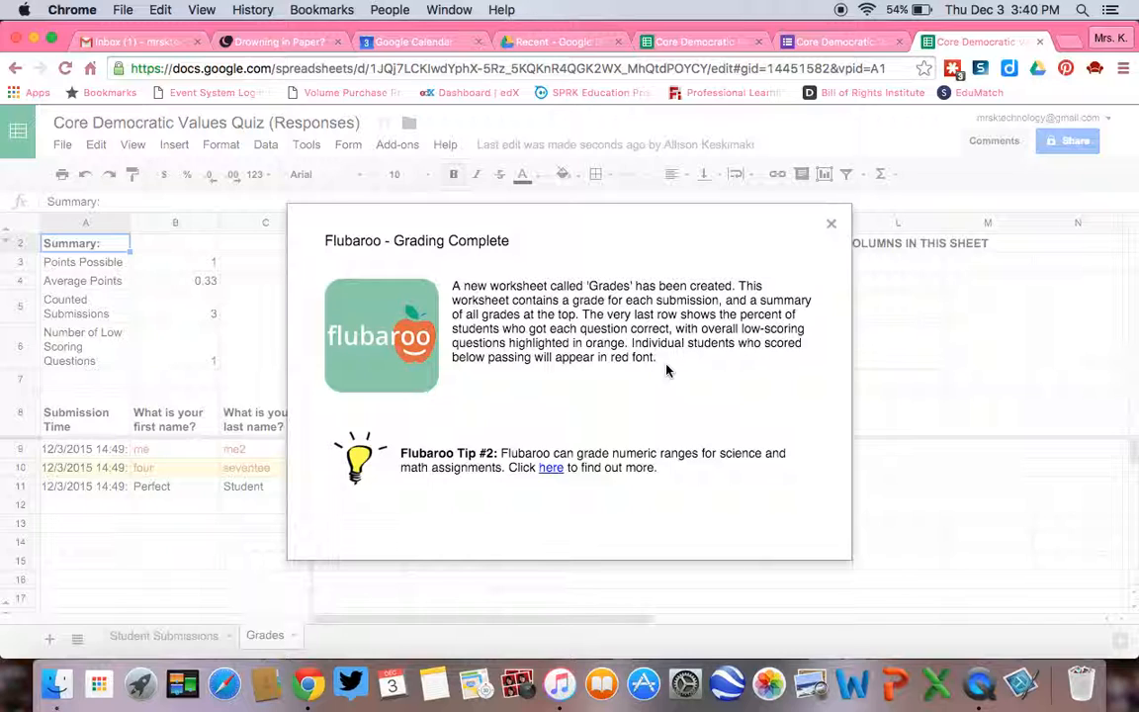
left_click(831, 223)
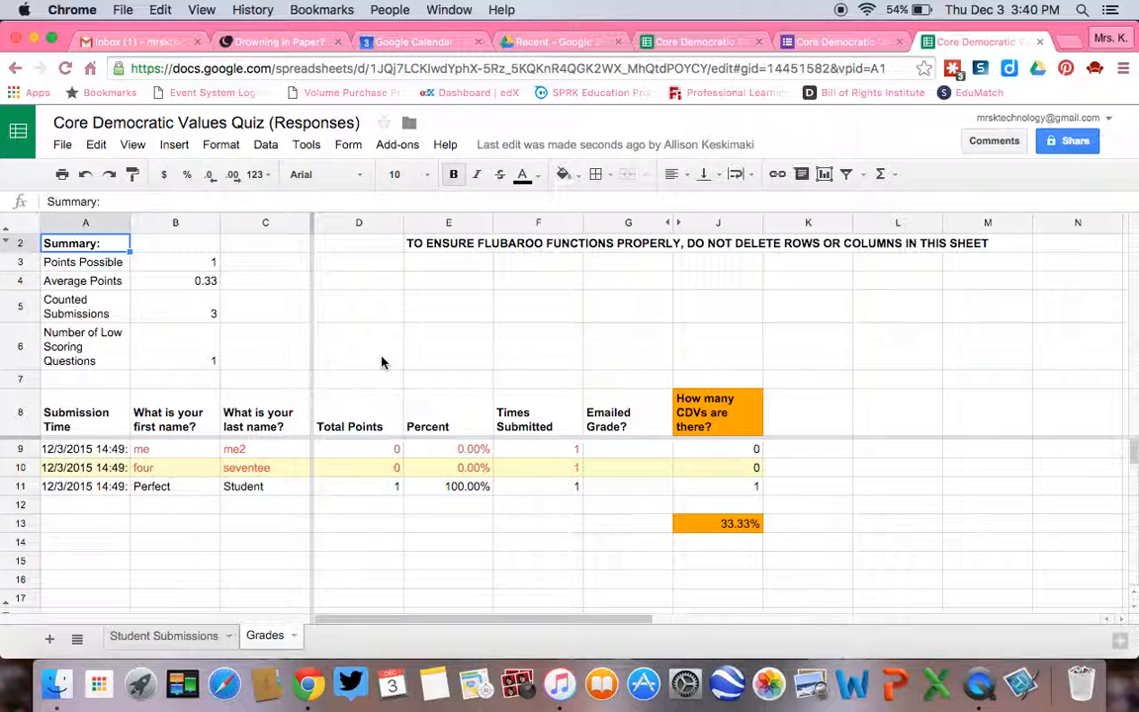
left_click(201, 637)
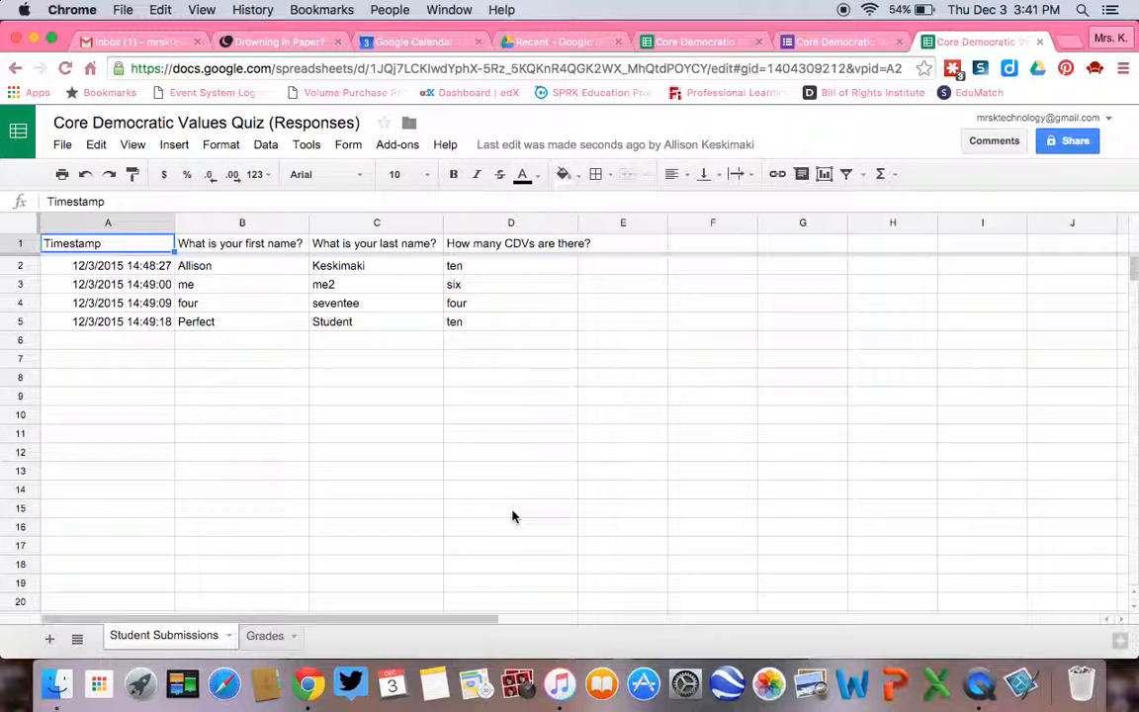
left_click(268, 638)
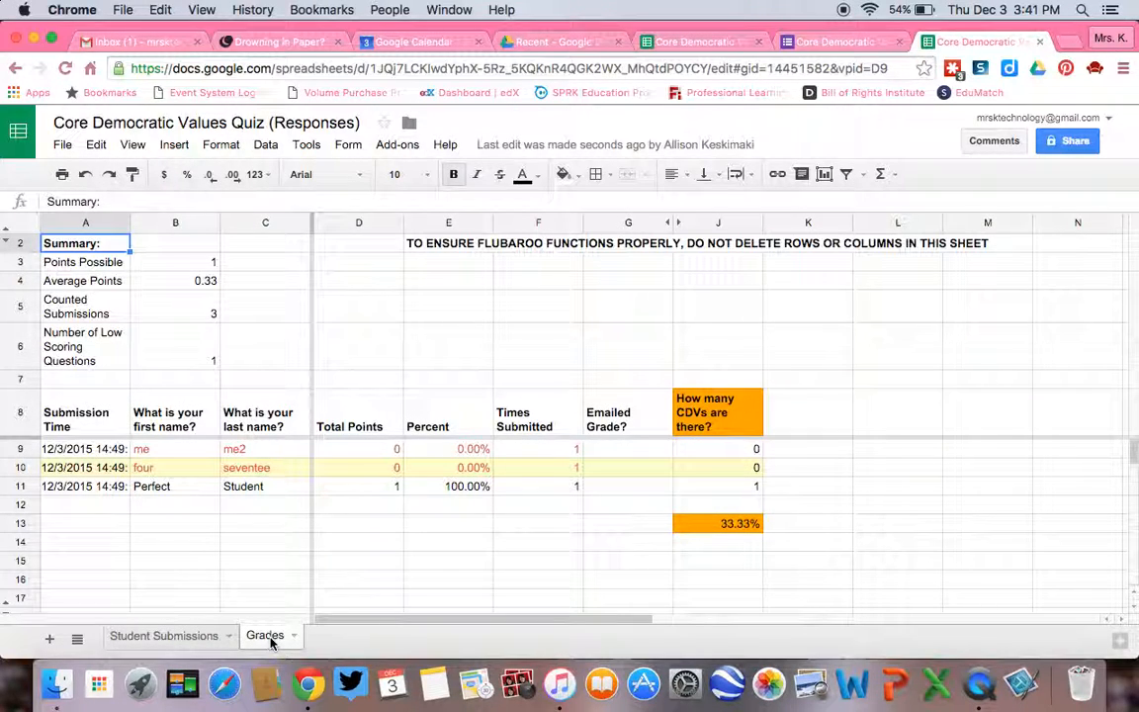